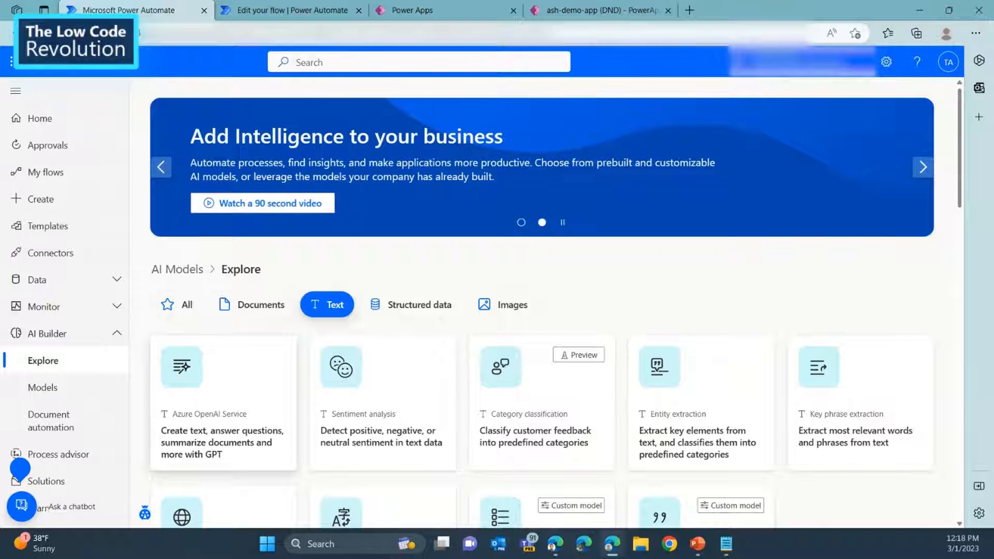
Open the Azure OpenAI Service GPT model and test the instruction "Explain agile methodology to a 5th grader".
click(223, 404)
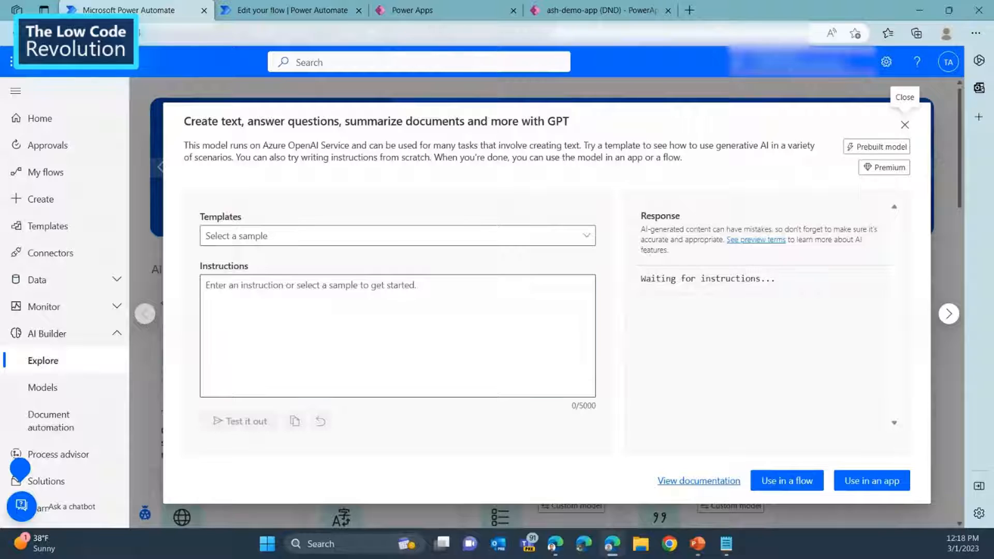
click(397, 326)
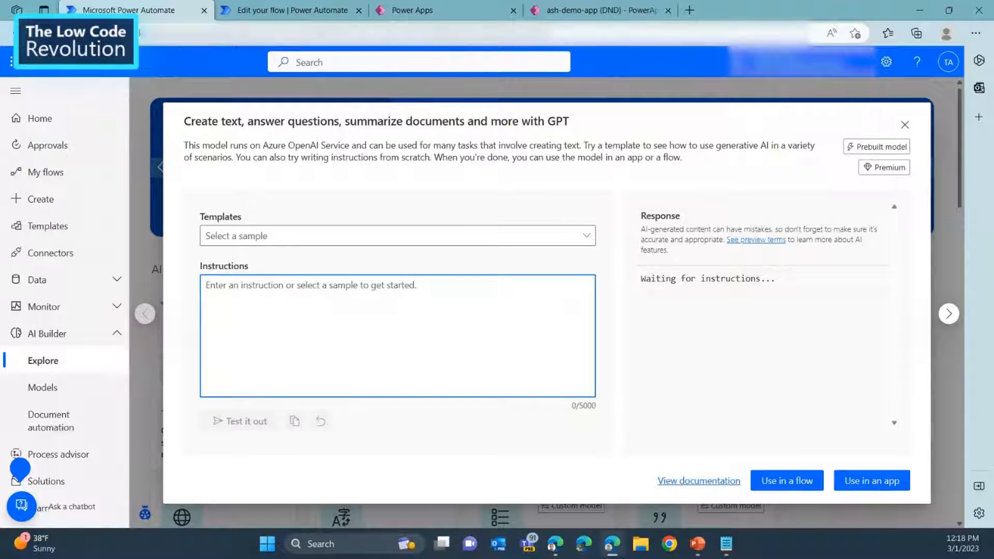
key(alt+Tab)
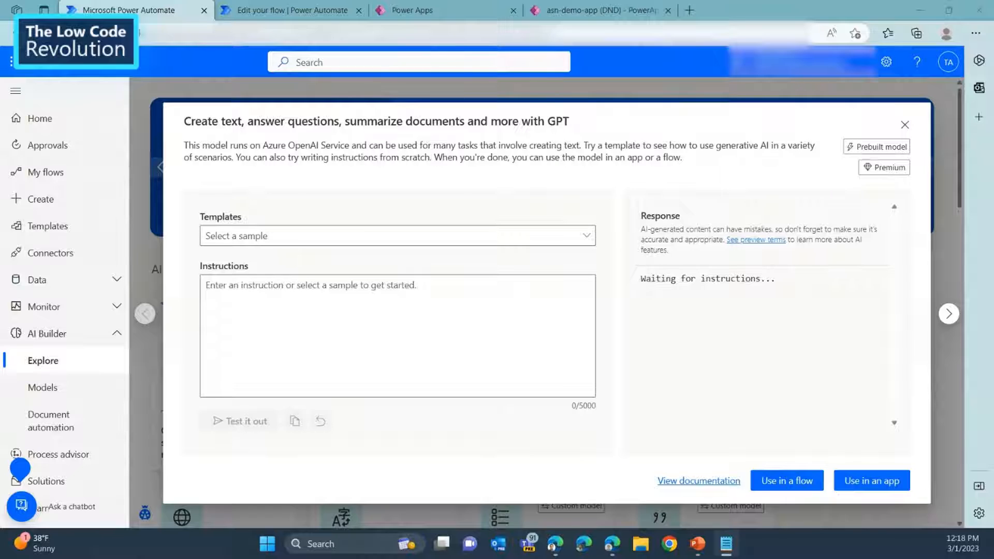
key(alt+Tab)
text(Explain agile methodology to a 5th grader)
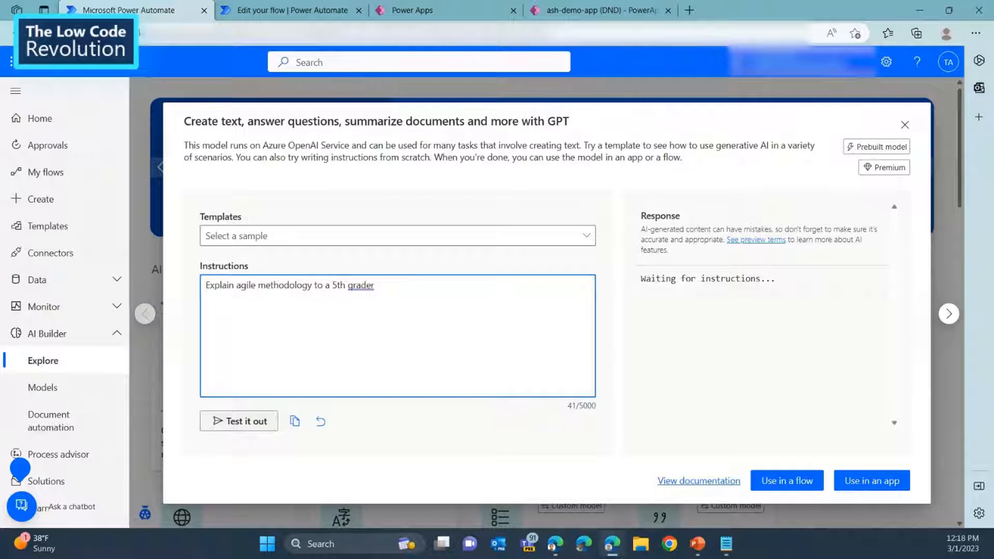
click(238, 421)
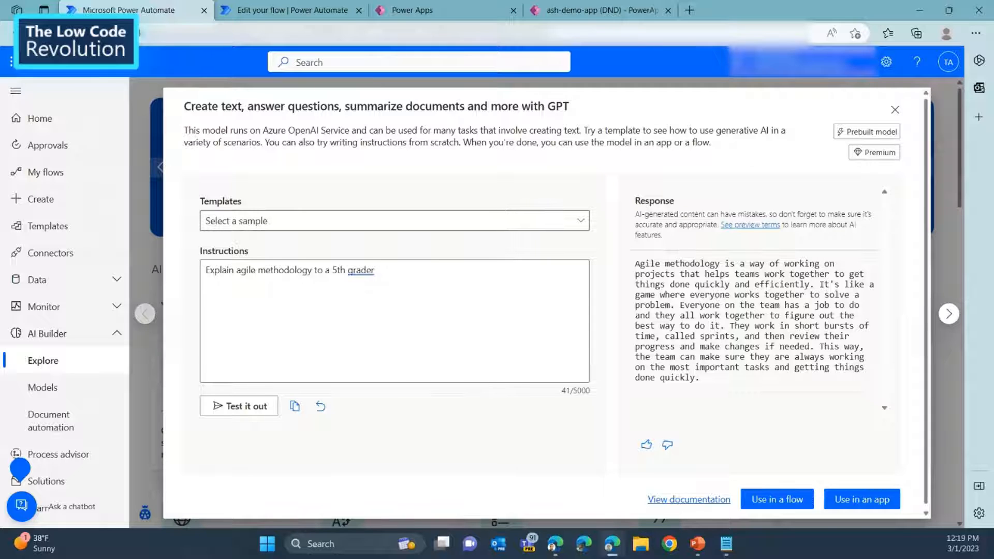
Load the "Extract information from text" template into the GPT model's instructions and test it.
click(395, 220)
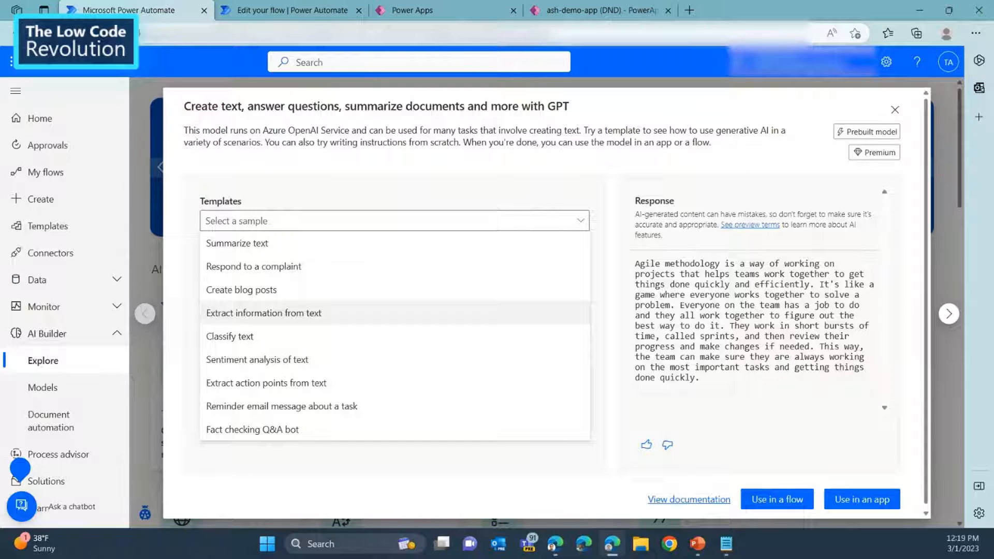
click(263, 313)
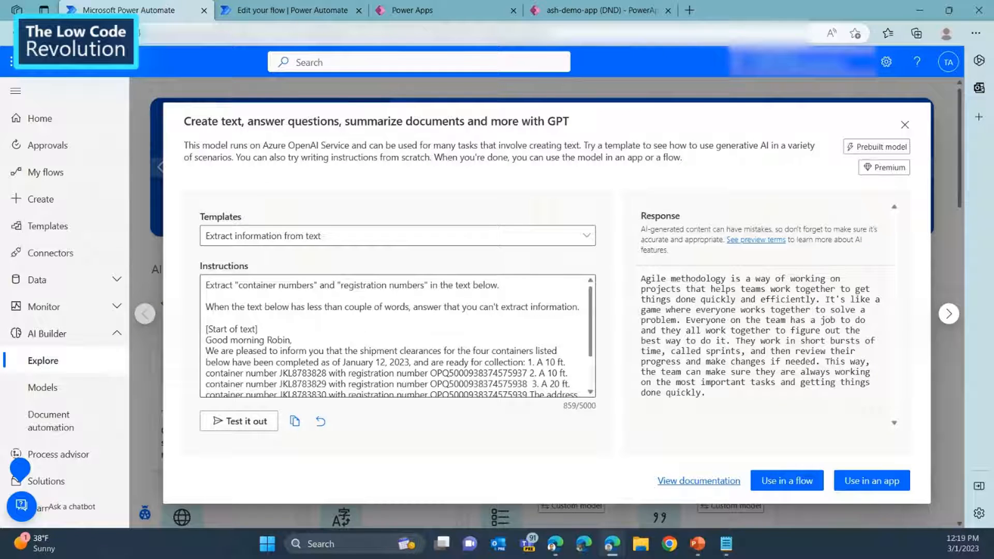
scroll(397, 336, down, 1)
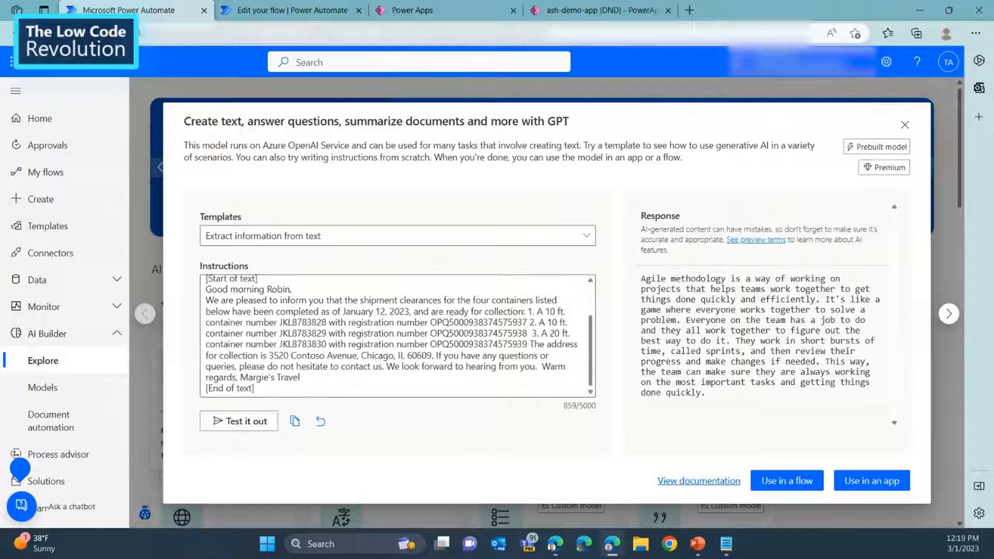
click(239, 421)
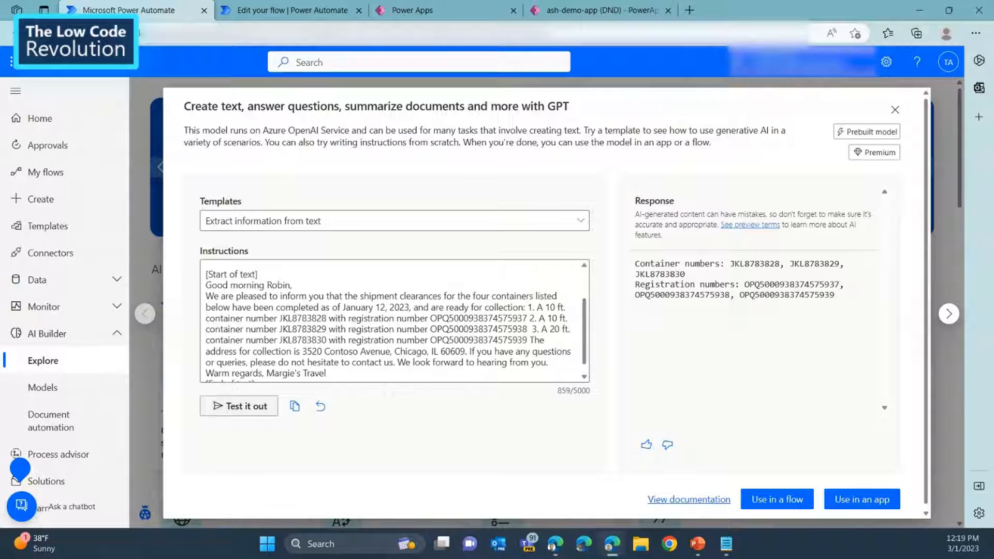
Remove 'and "registration numbers"' from the extraction instruction so only container numbers are requested, and test it again.
scroll(395, 321, up, 2)
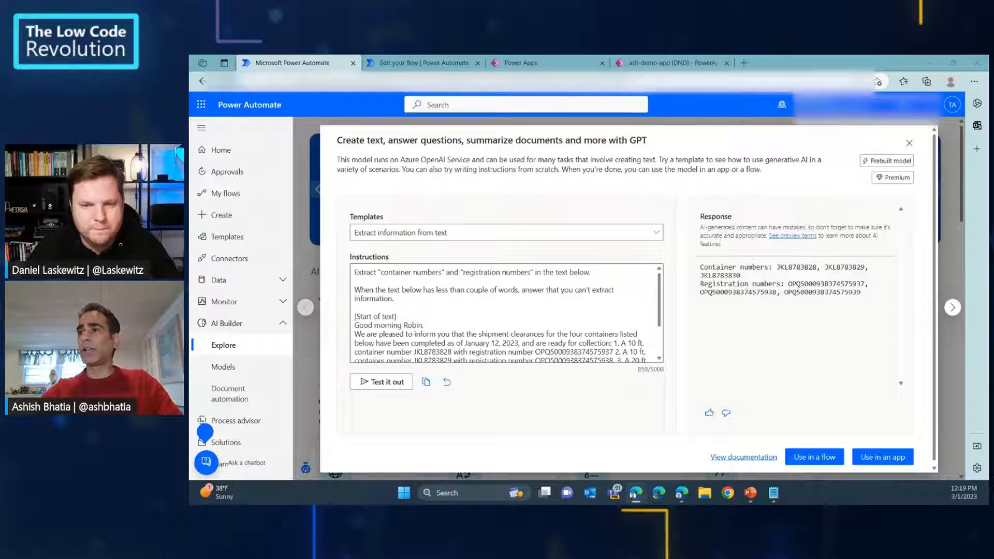
drag(534, 272, 446, 272)
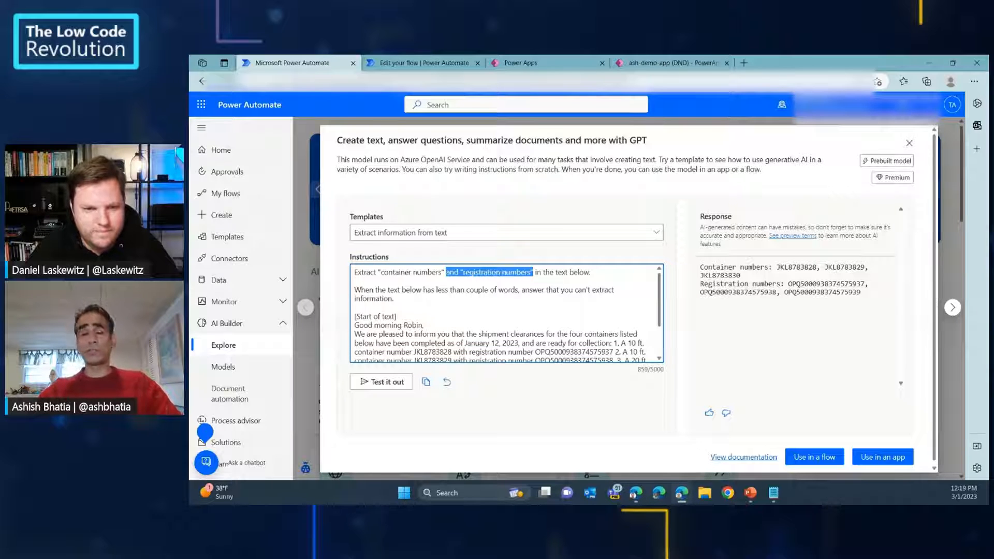
key(BackSpace)
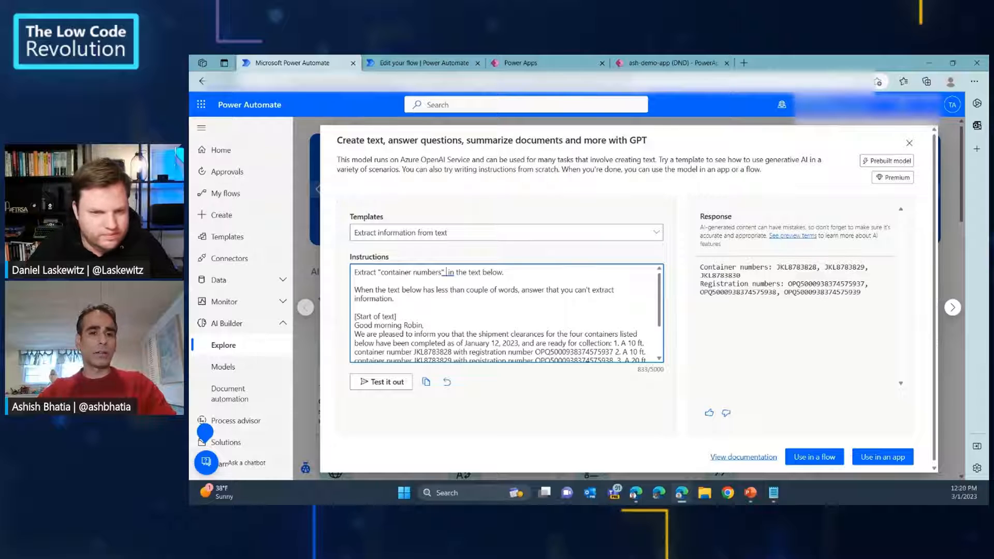
click(381, 381)
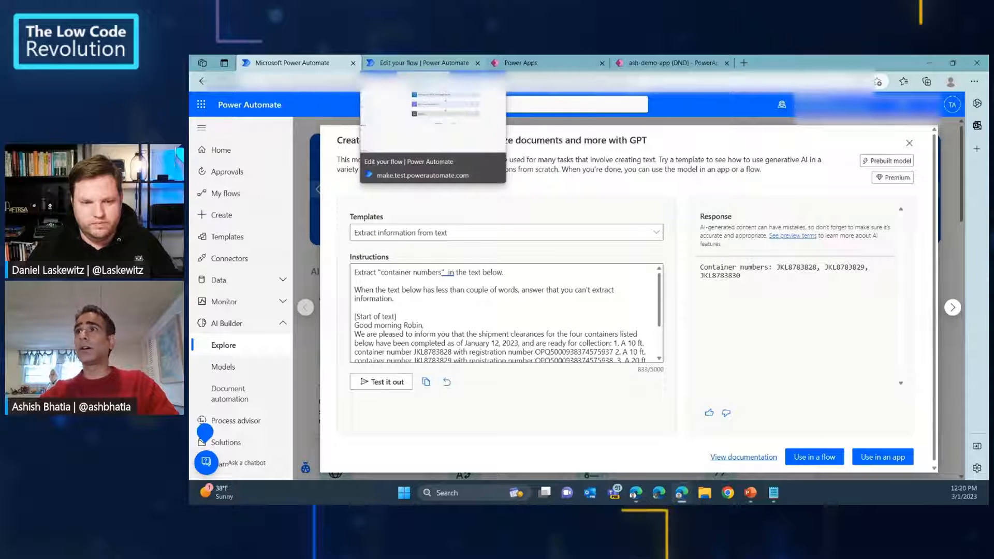
Switch to the "Post a new topic on Teams (DND)" flow and examine its manual trigger and GPT text-creation action.
click(422, 62)
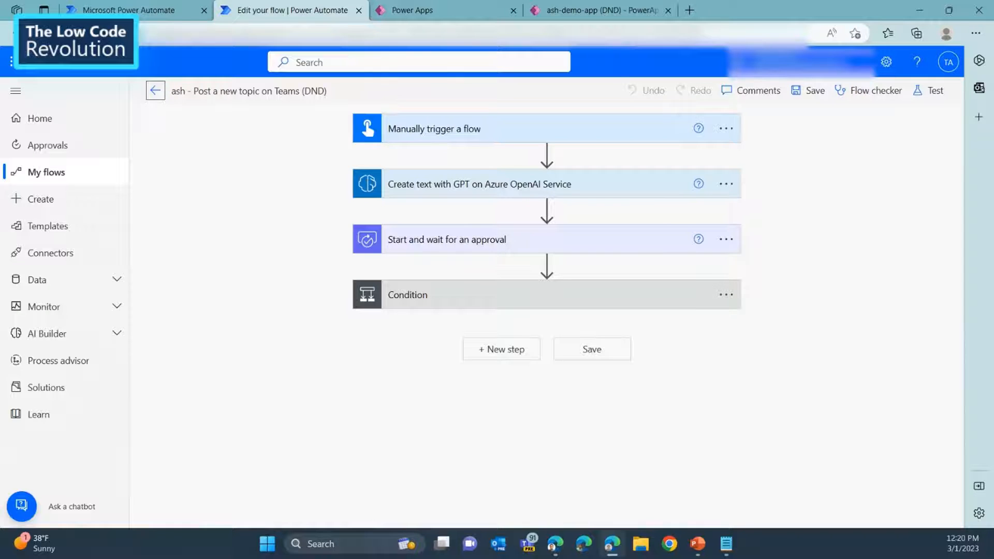
click(517, 129)
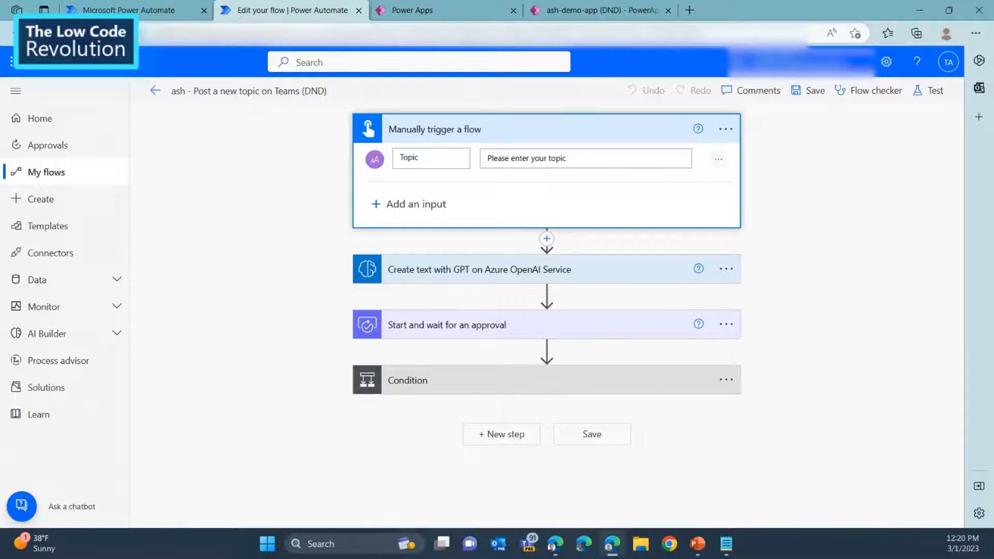
click(518, 269)
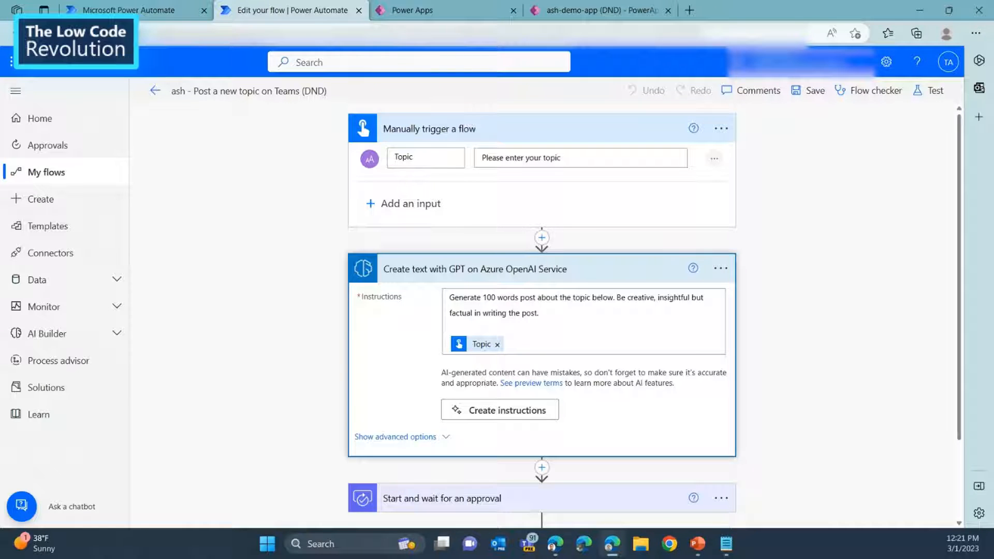
In the GPT action's instruction creator, replace Topic with "Prompt engineering is the programming language of future" and test the prompt.
click(499, 410)
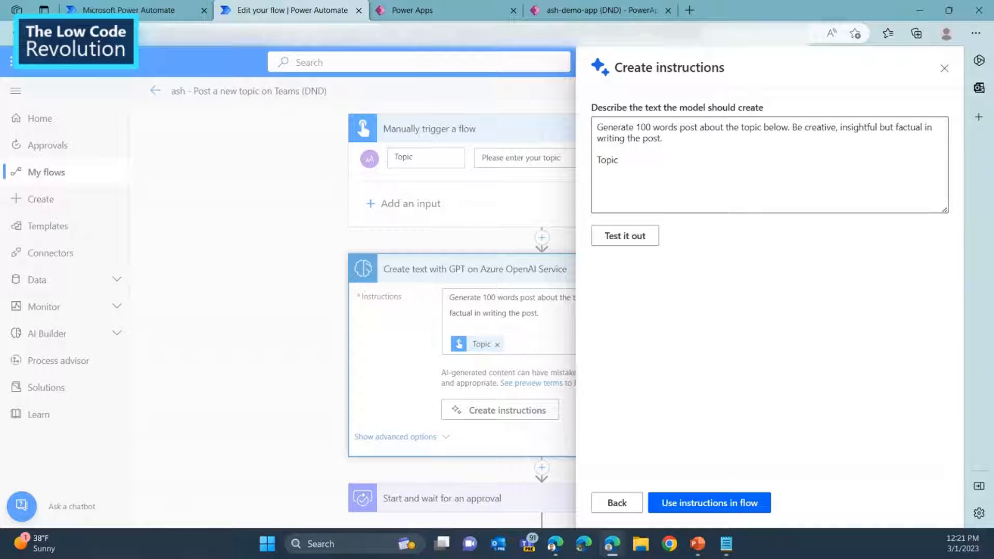
key(alt+Tab)
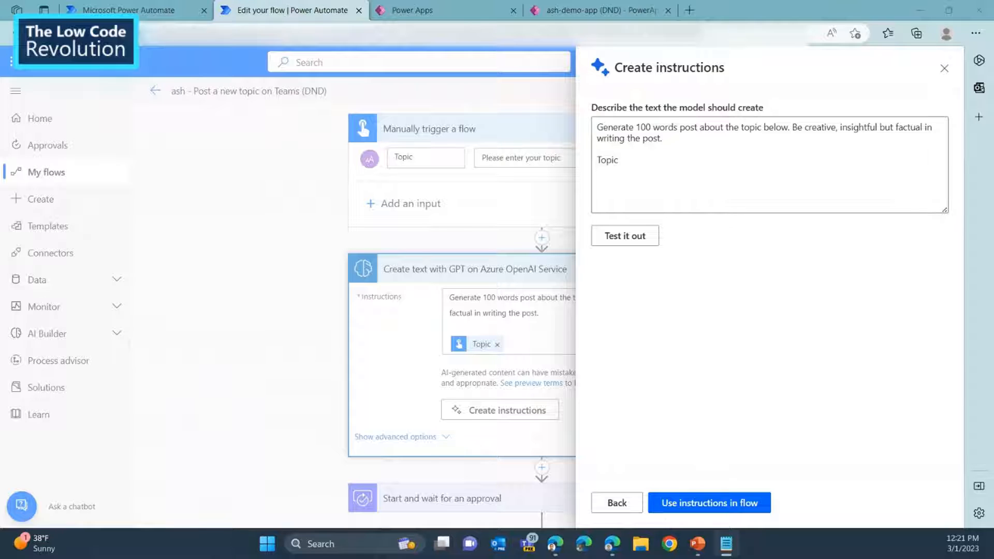
key(alt+Tab)
text(Promot engineering is the programming language of future)
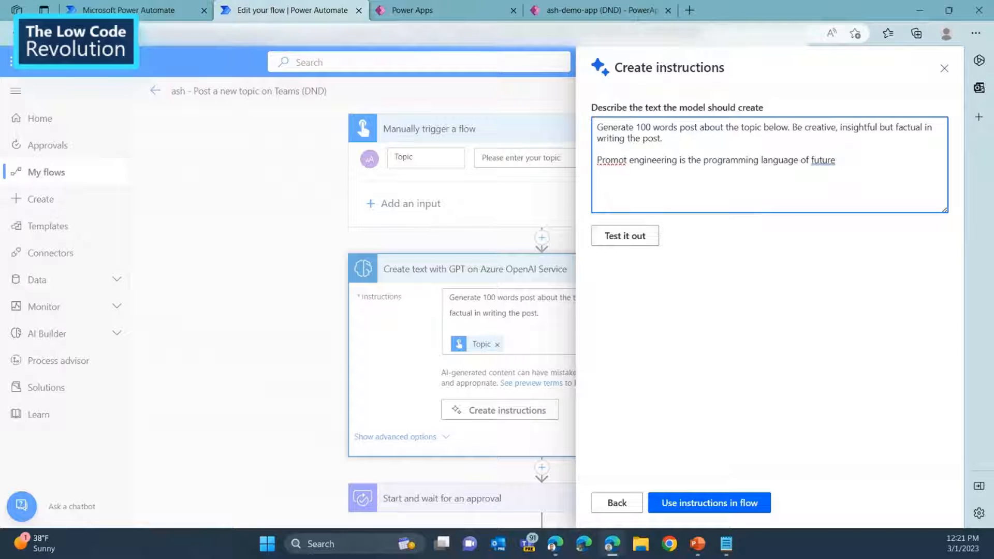
click(618, 160)
right_click(614, 160)
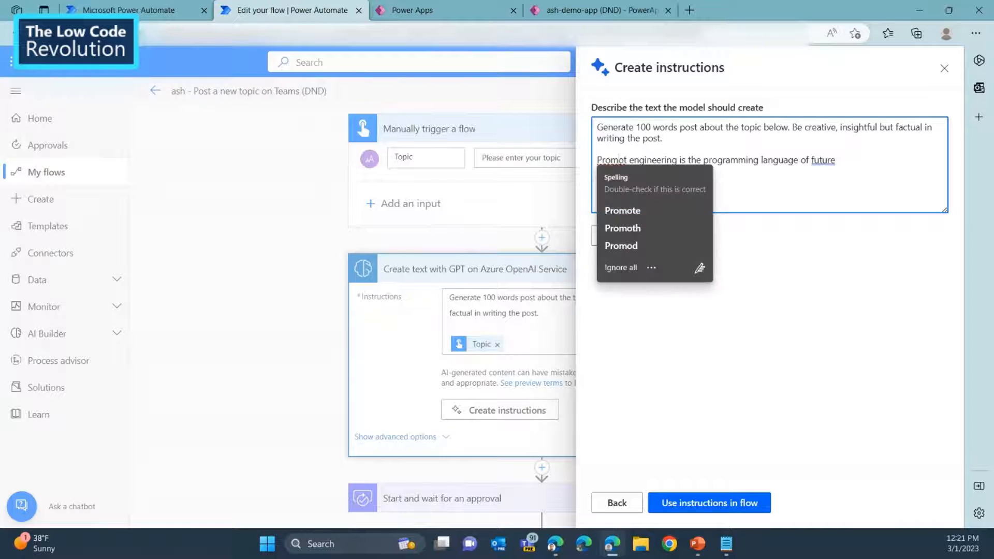
click(621, 368)
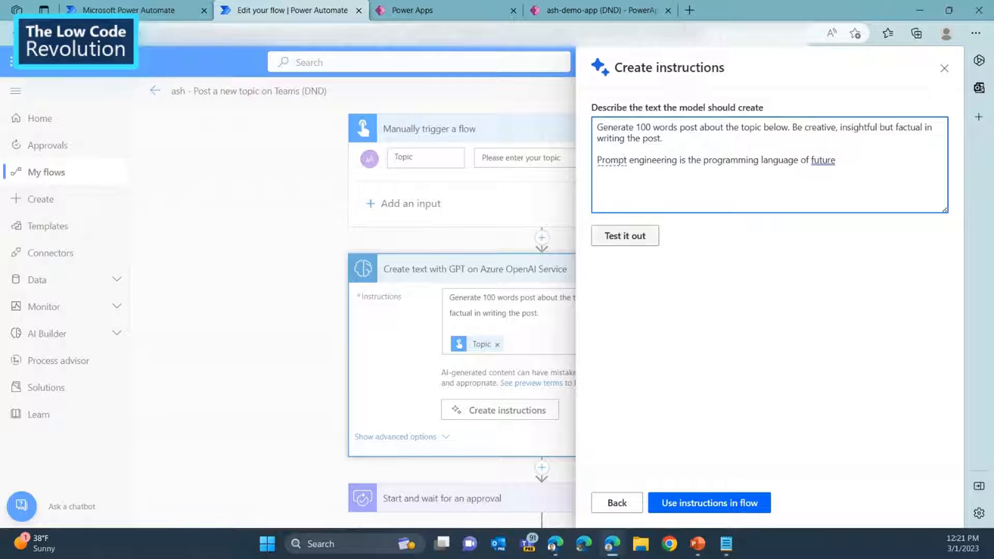
click(624, 236)
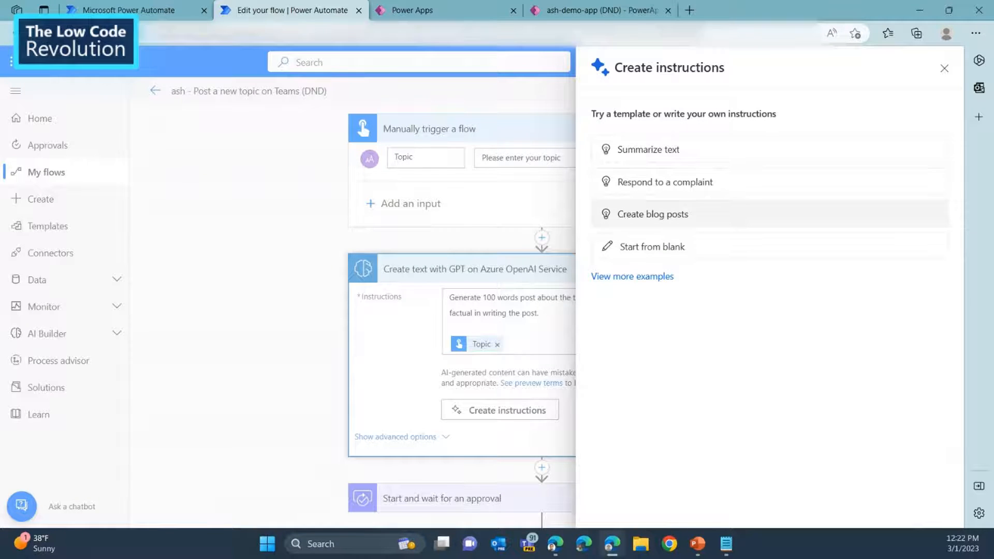
Browse the further instruction templates for the GPT action and close the instruction creator without applying any.
click(632, 276)
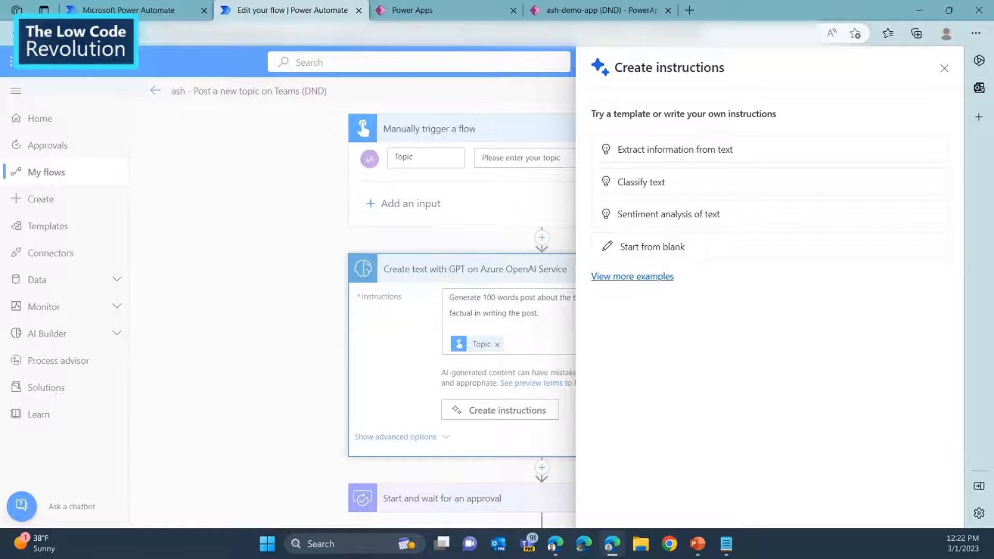
click(632, 276)
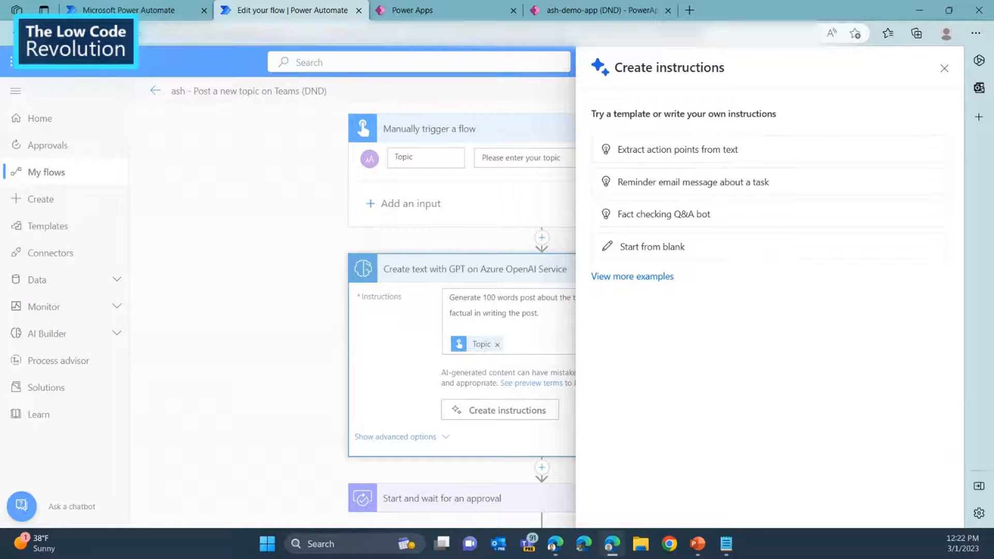
click(944, 68)
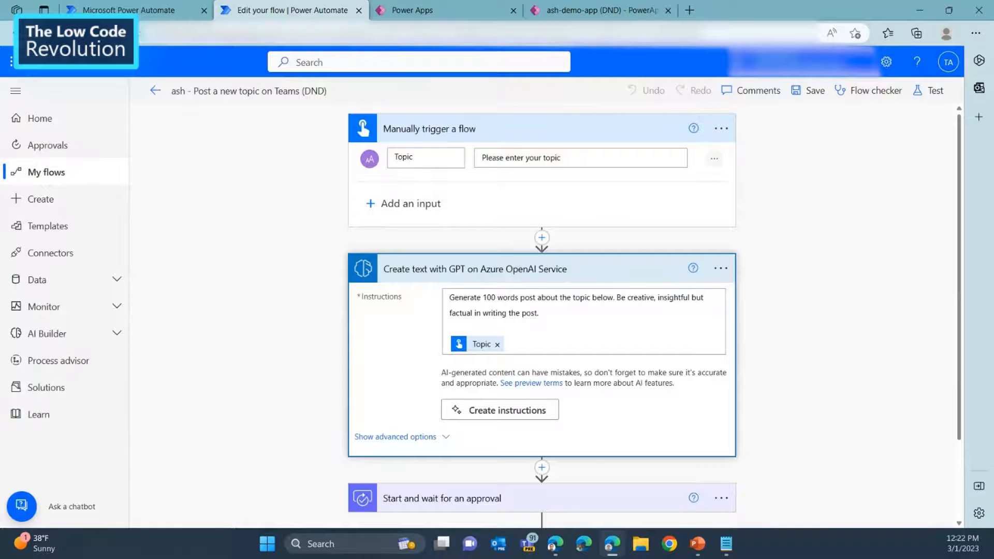
Examine the settings of the flow's "Start and wait for an approval" action, including its title and details, and collapse it.
scroll(542, 321, down, 2)
scroll(541, 321, up, 1)
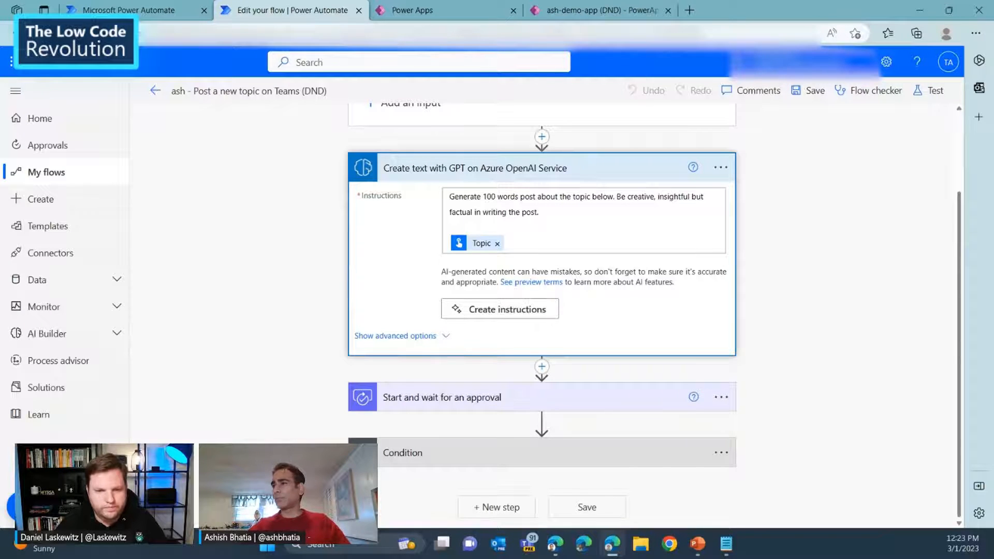
click(510, 397)
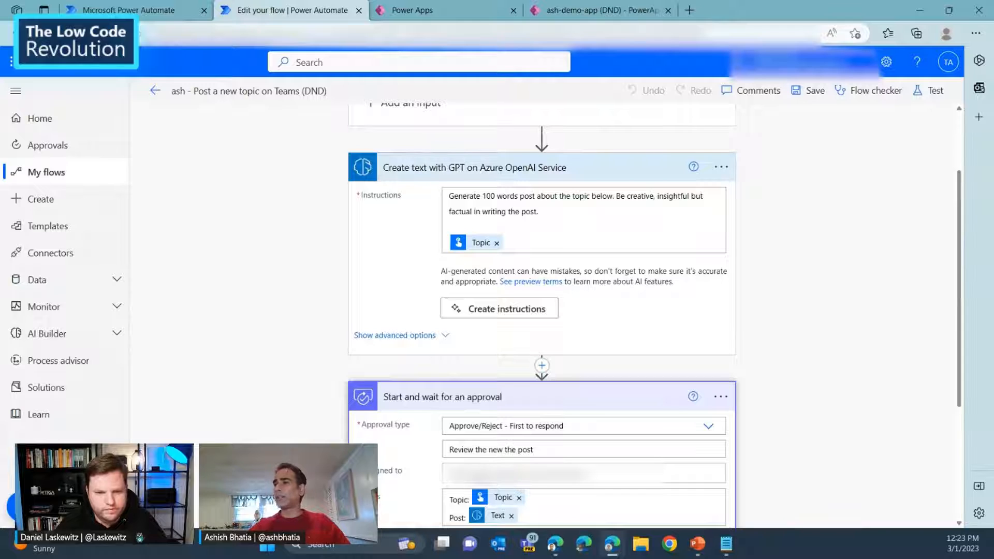
scroll(542, 316, down, 1)
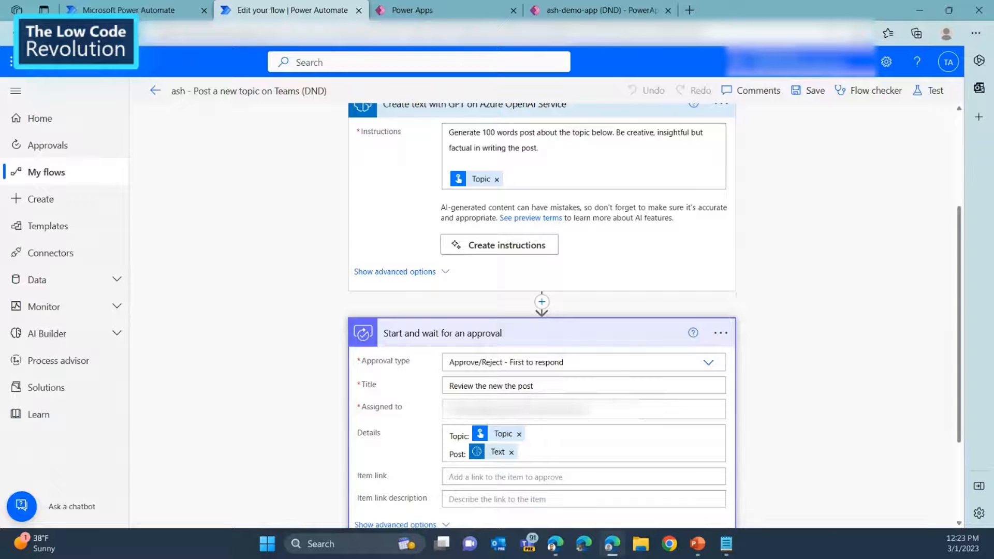
click(541, 333)
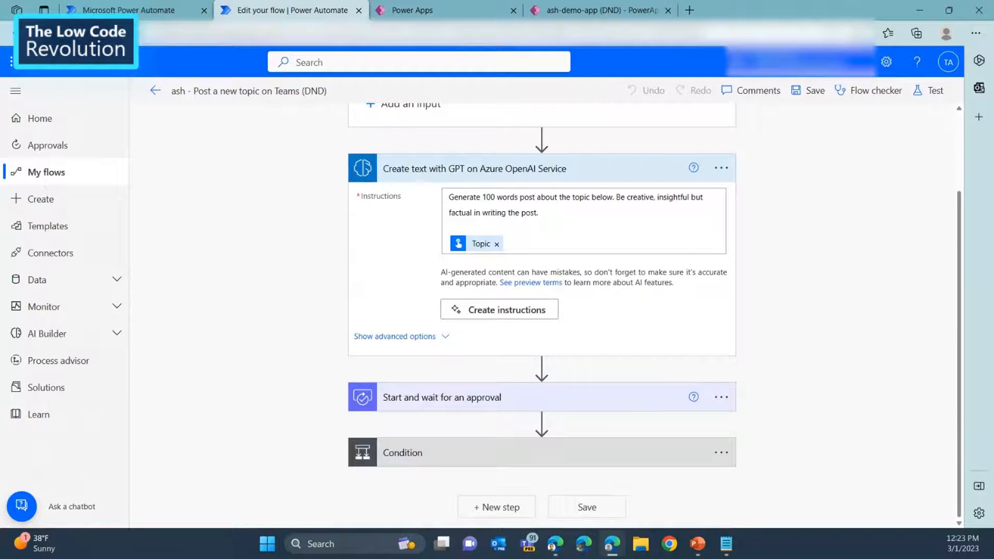
Examine the flow's approval condition and the Teams "Post message in a chat or channel" action in its If yes branch.
click(542, 452)
scroll(550, 311, down, 4)
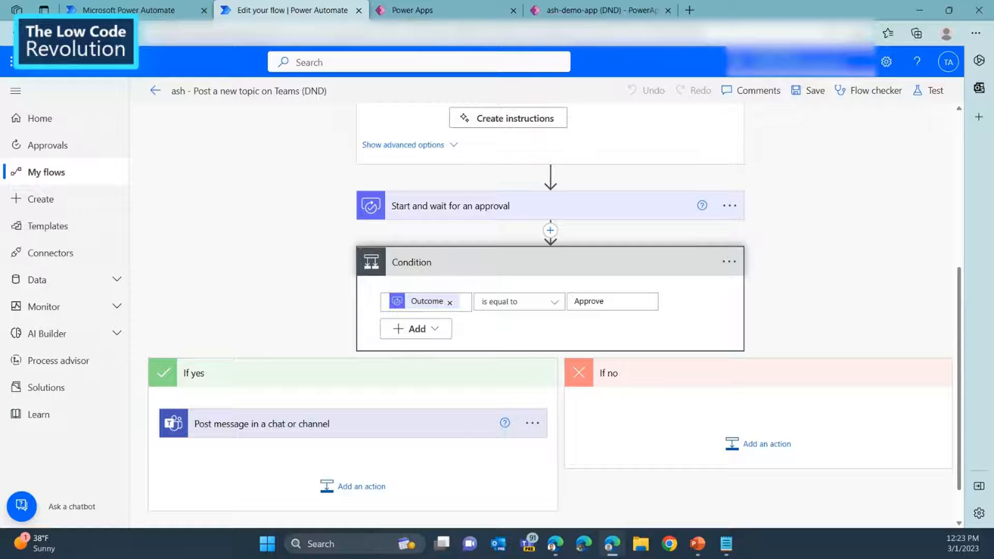
click(353, 423)
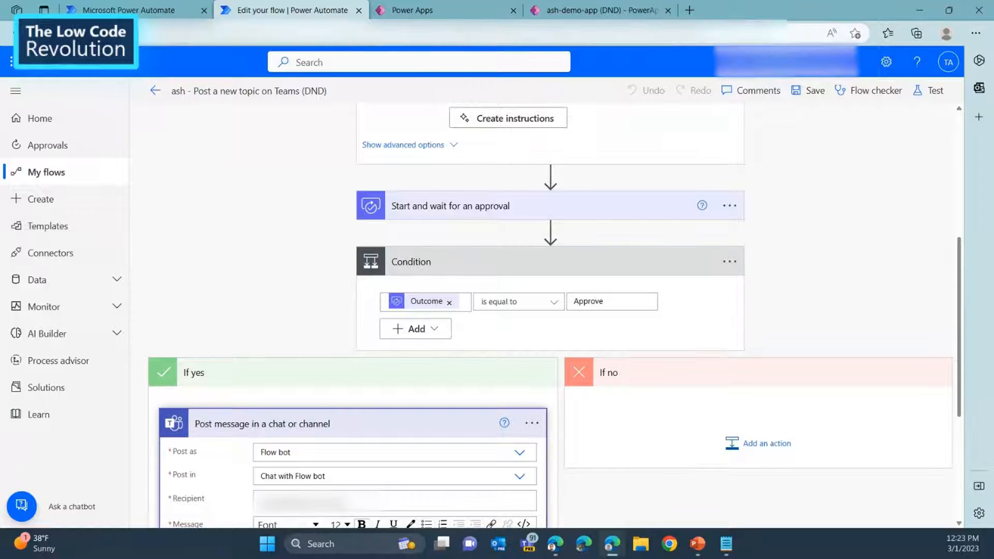
scroll(551, 311, down, 5)
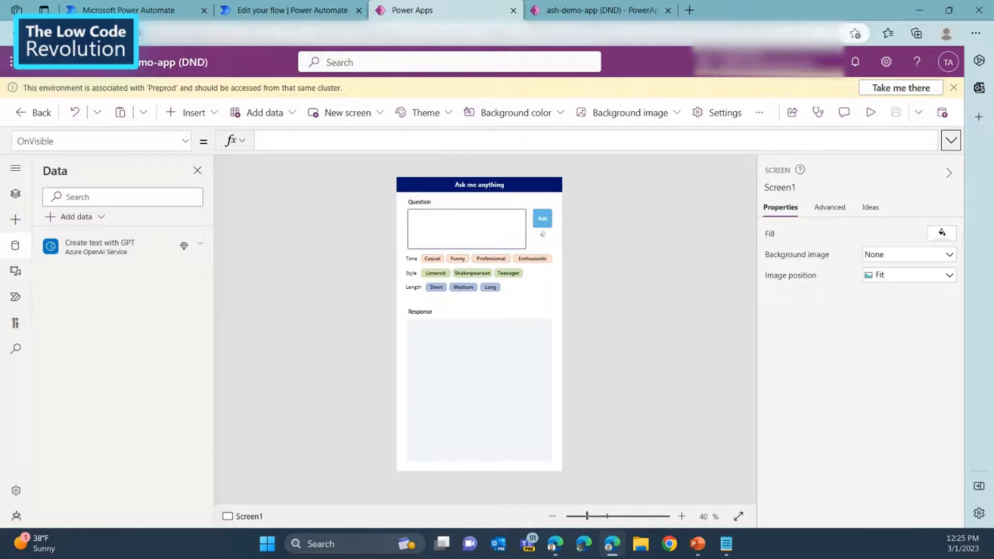
Browse the AI models offered as data sources for the app and close the data source list without adding one.
click(77, 217)
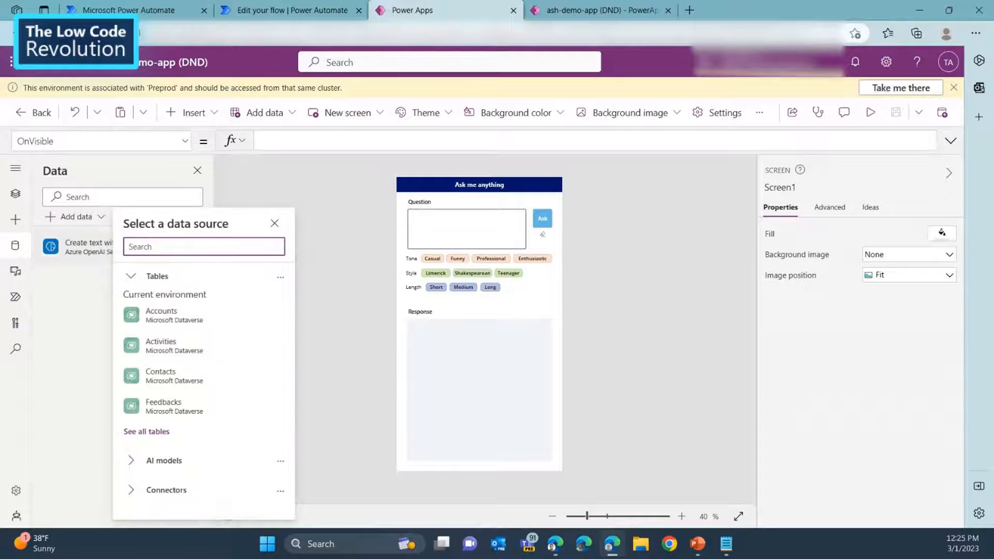
click(158, 276)
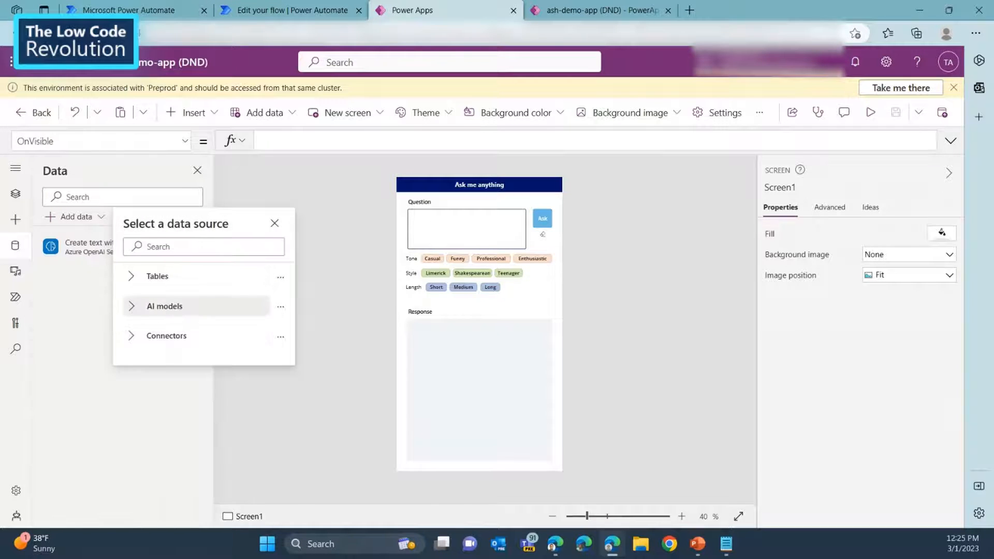
click(156, 306)
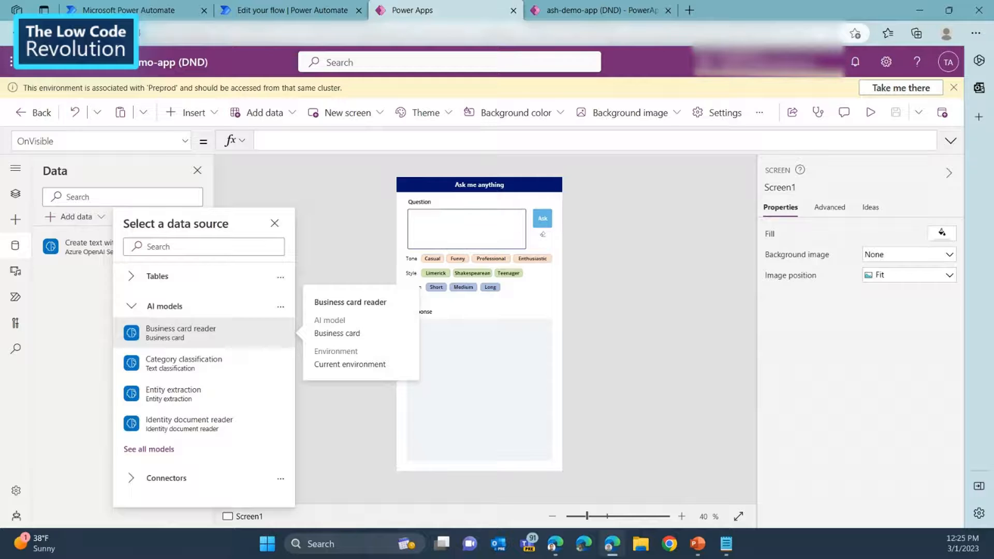
click(274, 223)
mouse_move(124, 247)
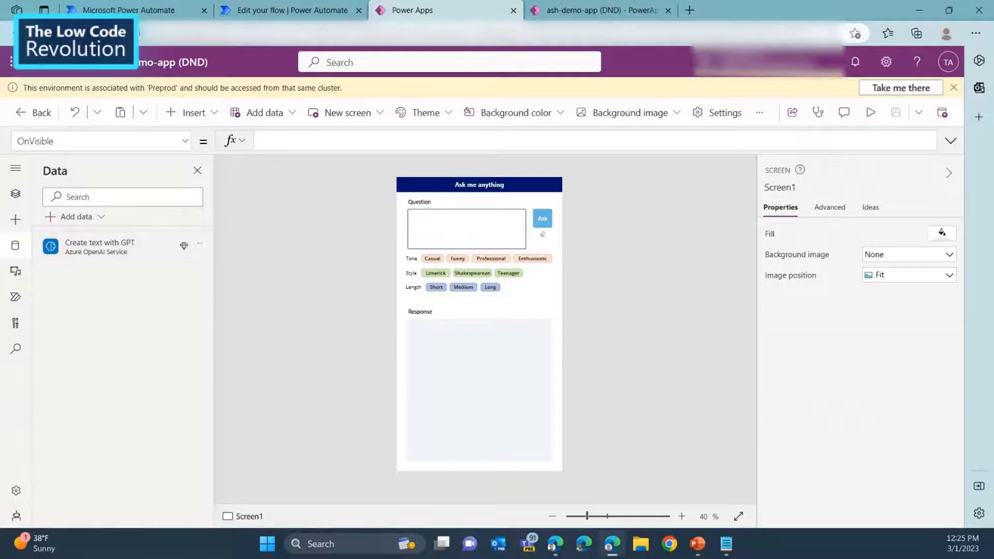
Examine the full OnSelect formula of the Ask button and collapse the formula view.
click(542, 218)
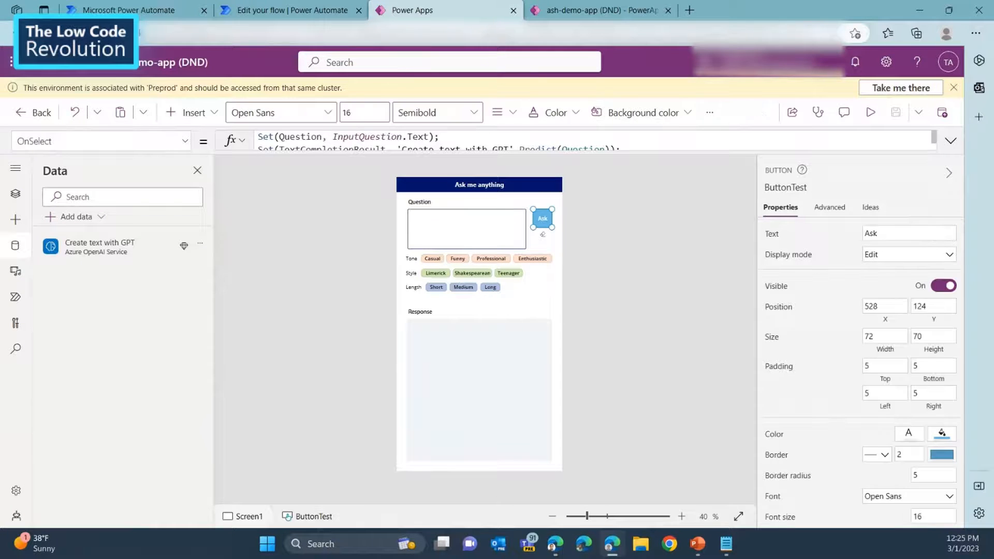
click(951, 141)
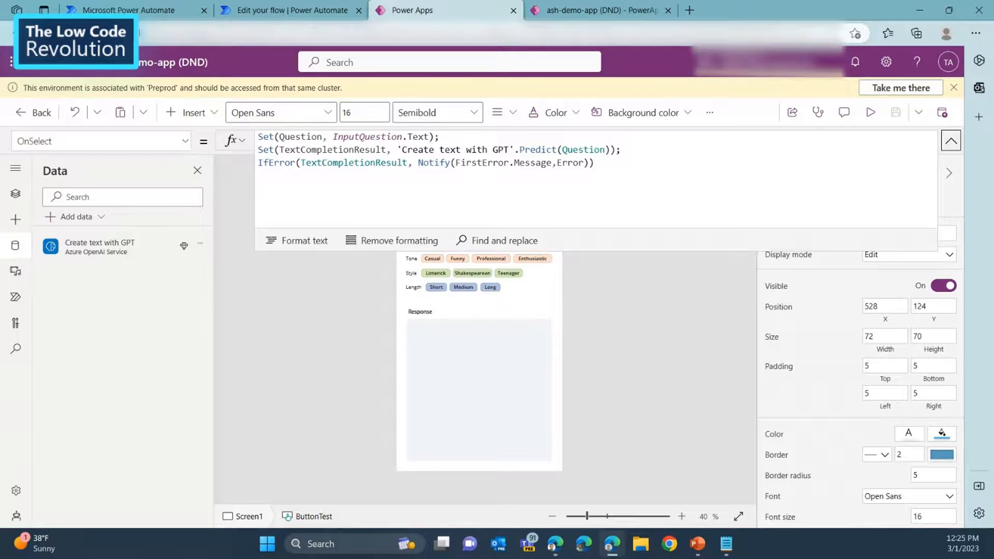
click(653, 336)
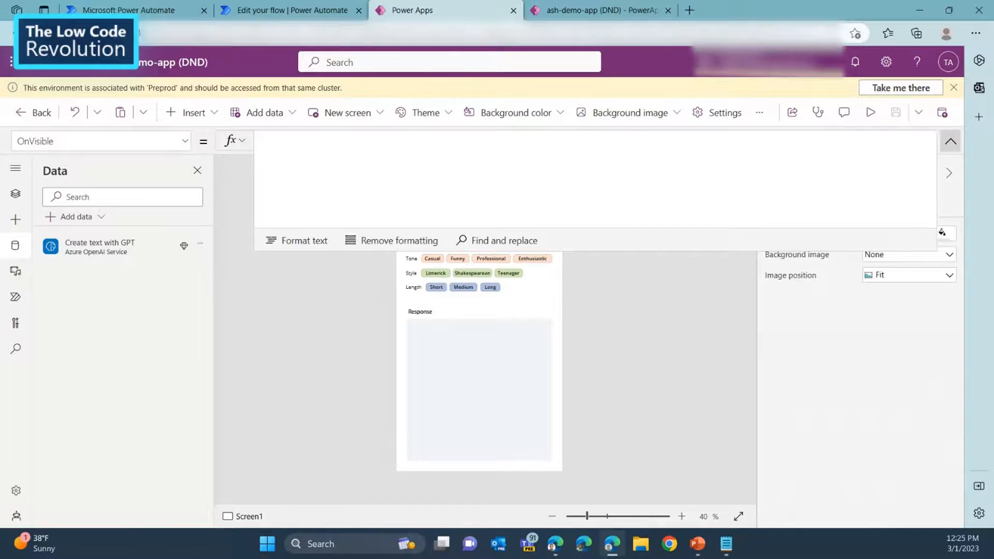
click(950, 141)
In the running ash-demo-app, ask the question "Explain agile methodology to a 5th grader".
click(601, 10)
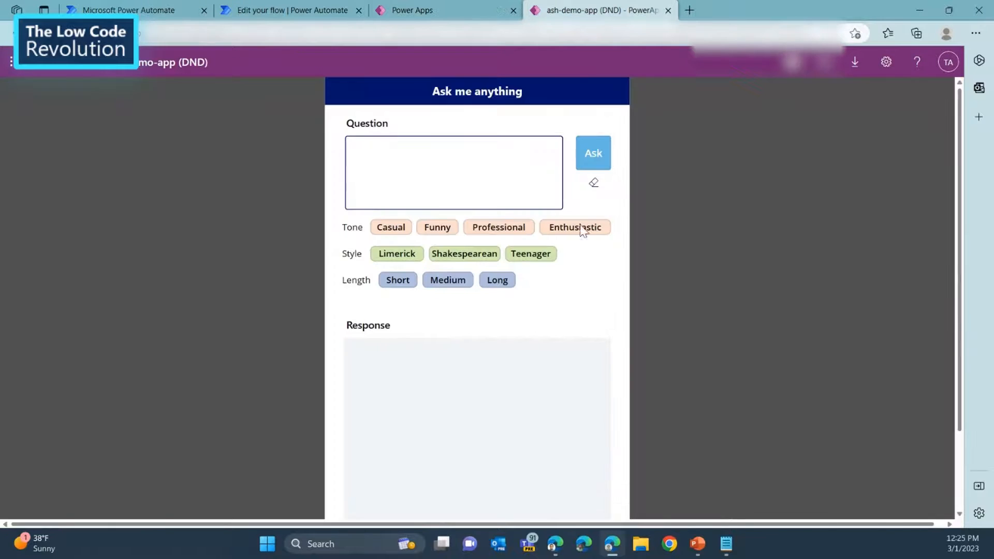
key(alt+Tab)
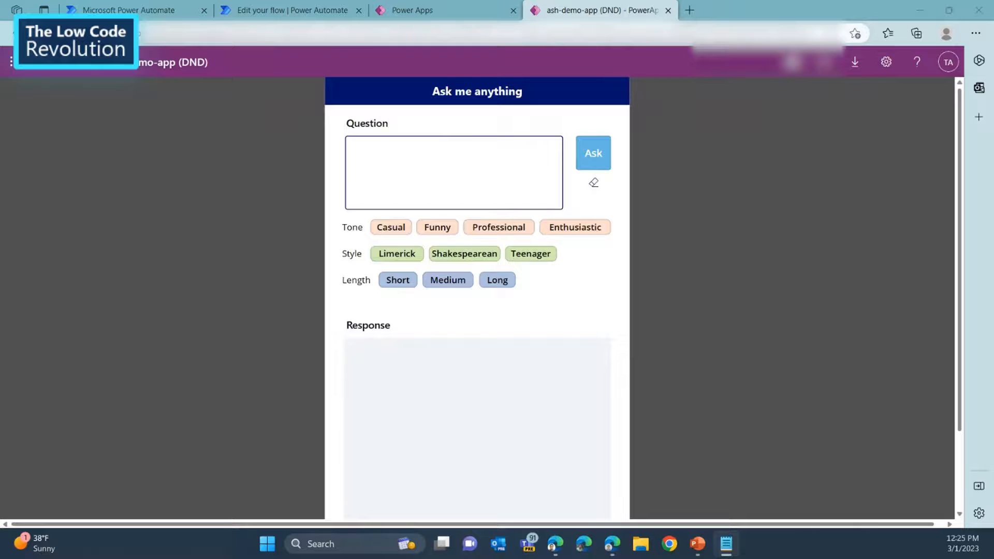
click(452, 178)
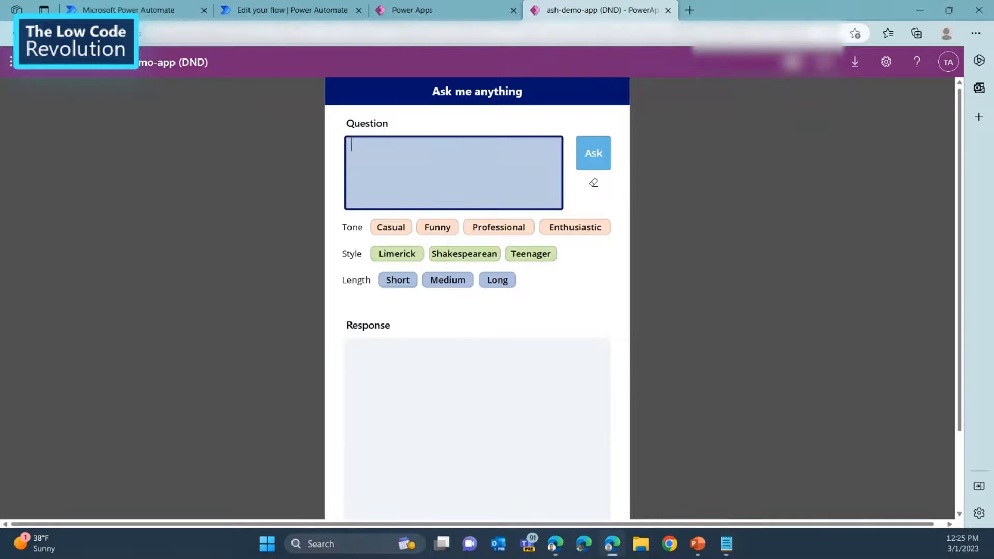
text(Explain agile methodology to a 5th grader)
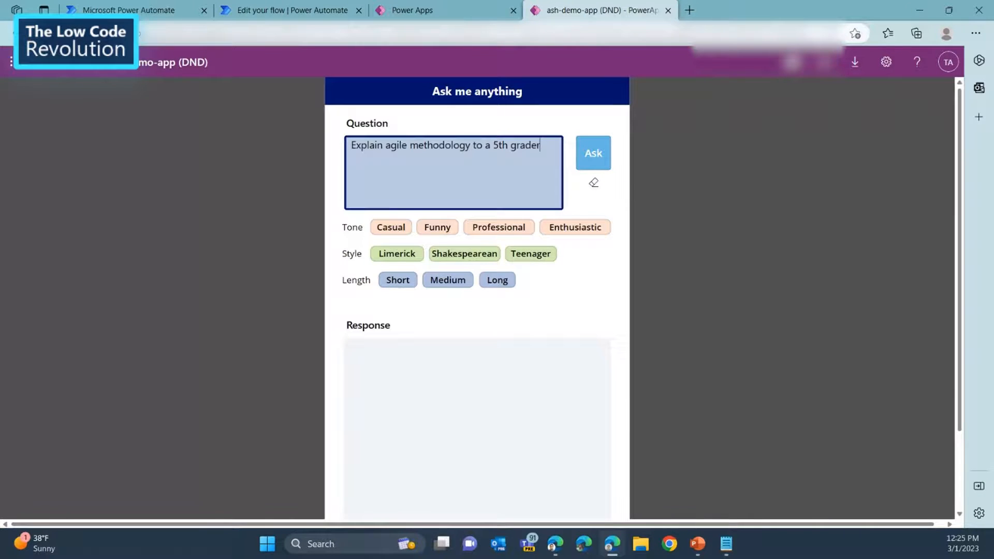
click(593, 153)
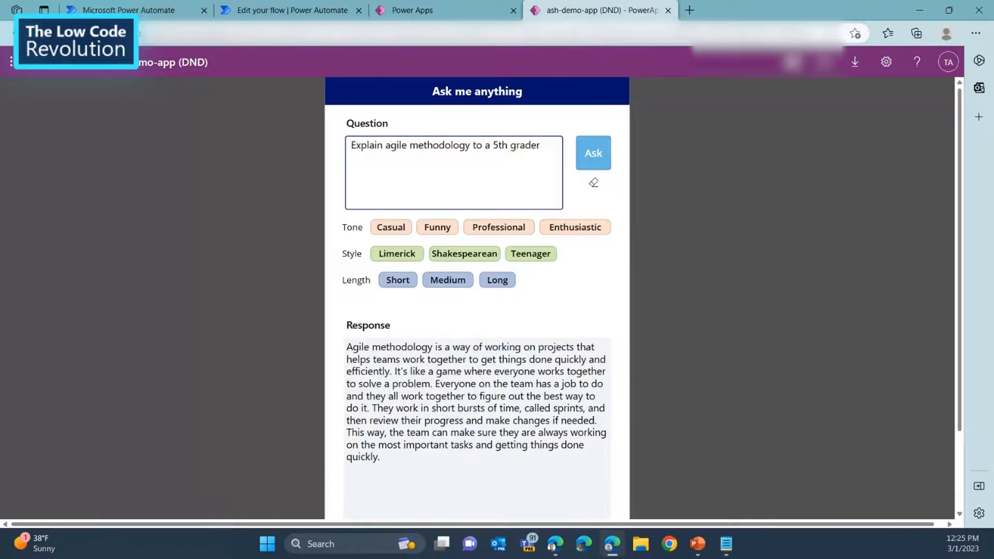
Add the Professional tone, Teenager style and Medium length to the agile methodology question and ask it again.
click(397, 280)
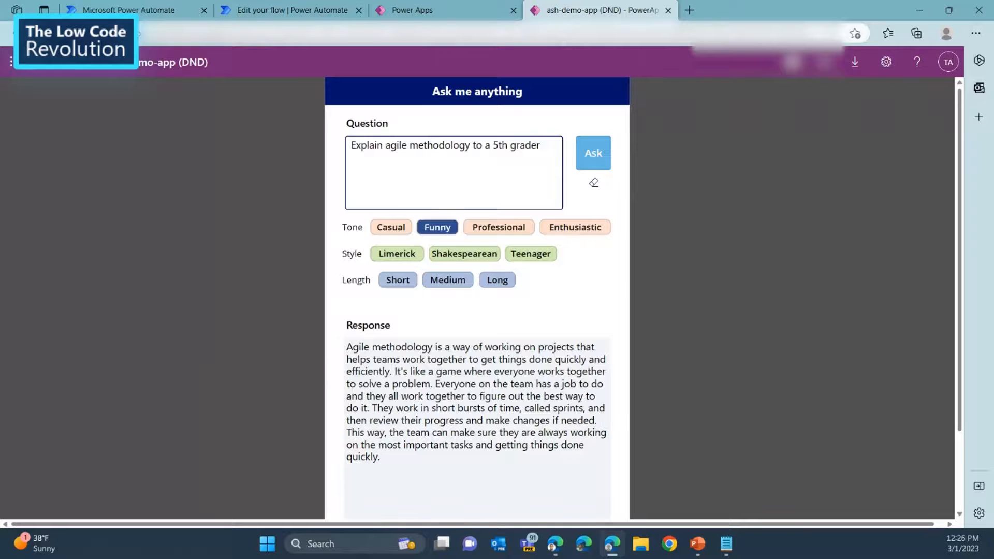
click(499, 227)
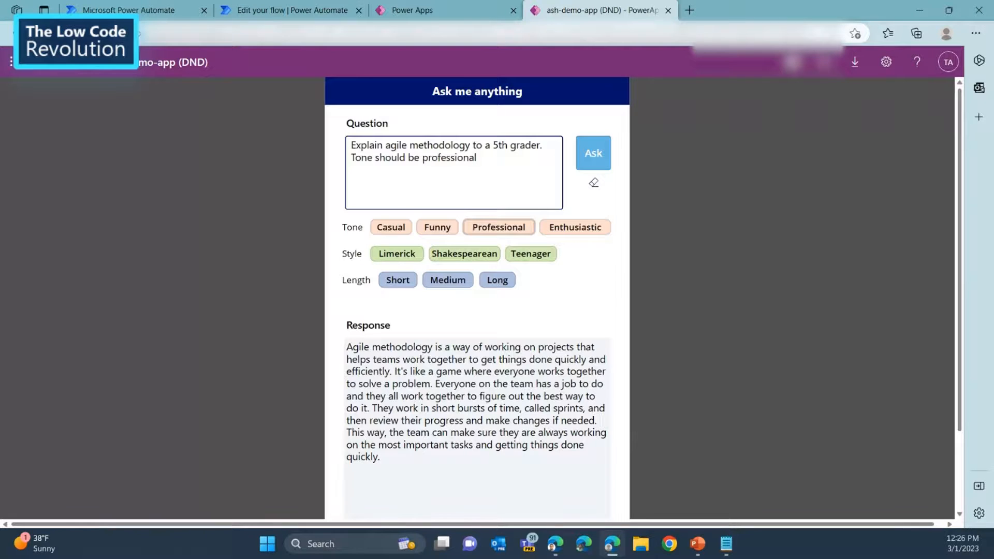
click(531, 253)
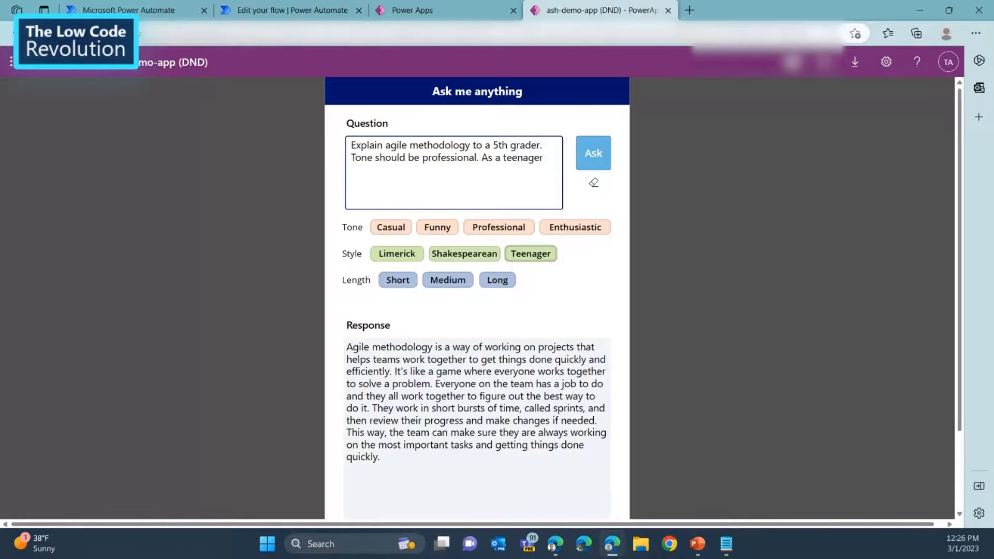
click(447, 280)
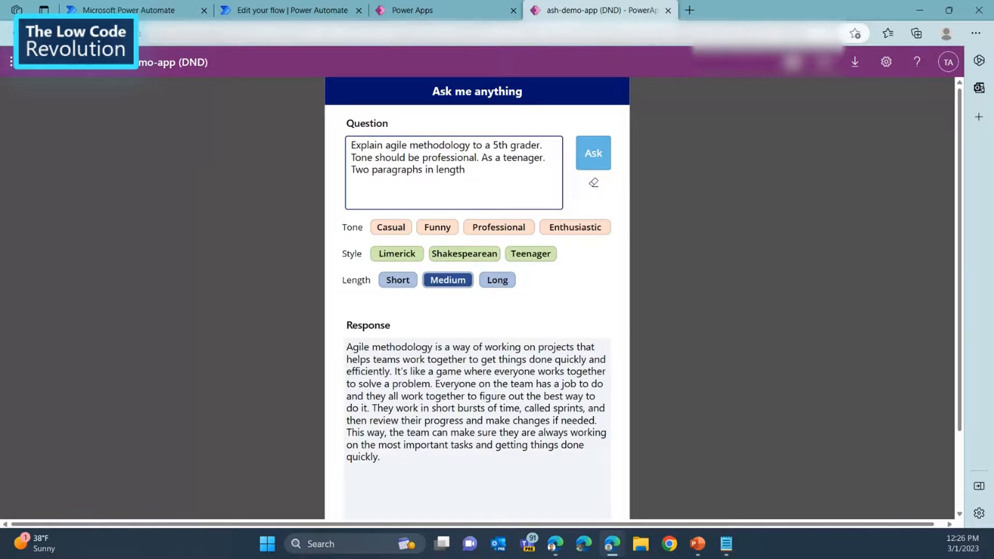
click(594, 153)
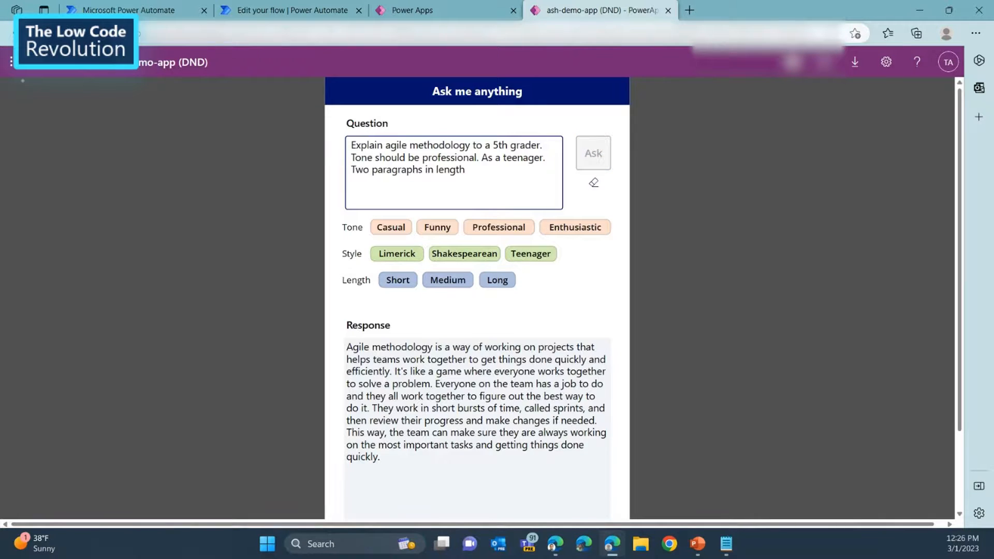